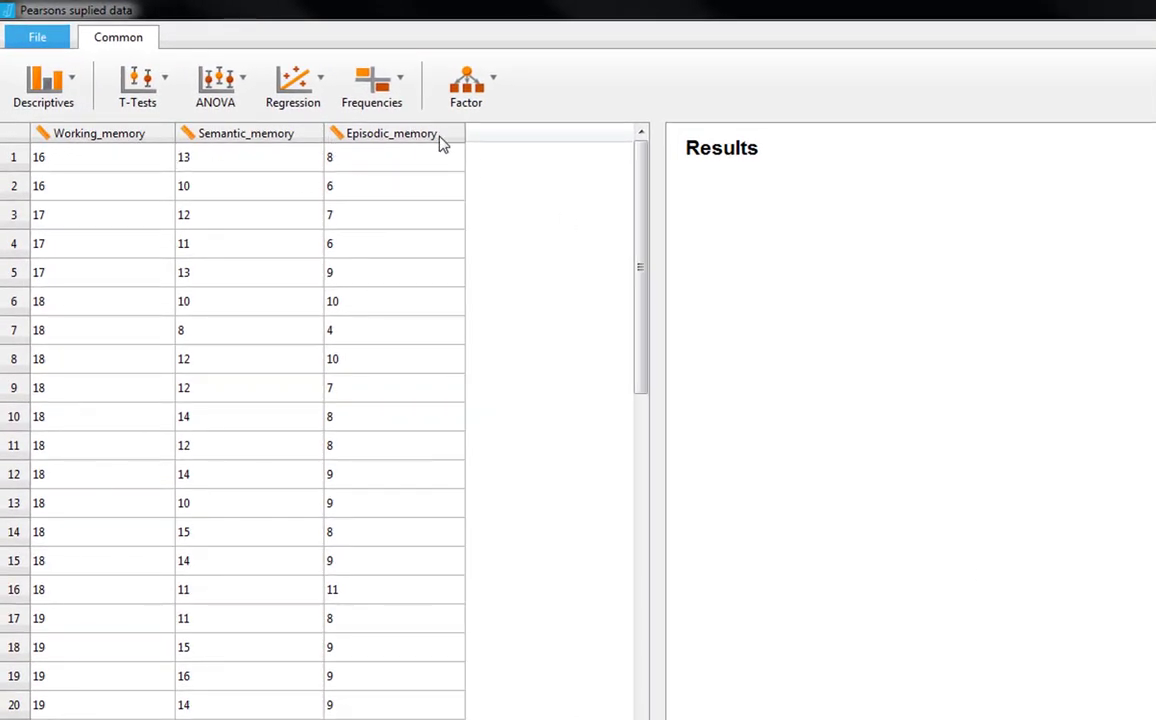
Start a Correlation Matrix analysis from the Regression menu on the Common ribbon
{"action": "left_click_drag", "start_coordinate": [642, 245], "coordinate": [614, 103]}
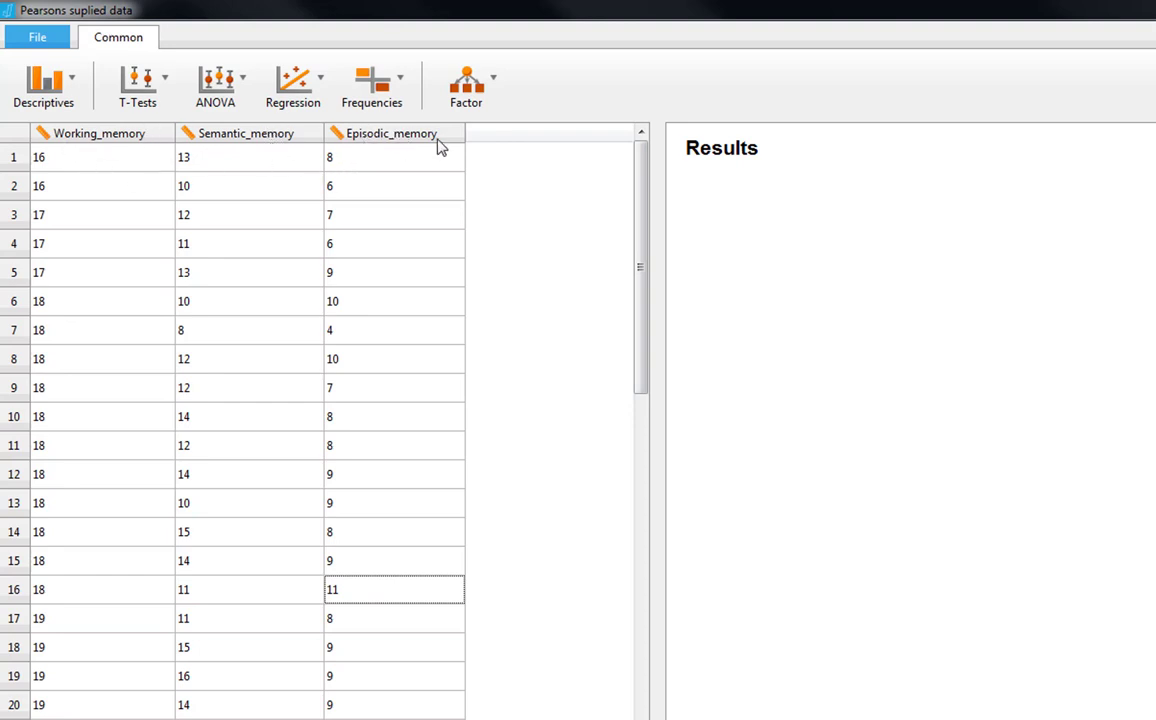
{"action": "scroll", "coordinate": [222, 406], "scroll_direction": "down", "scroll_amount": 19}
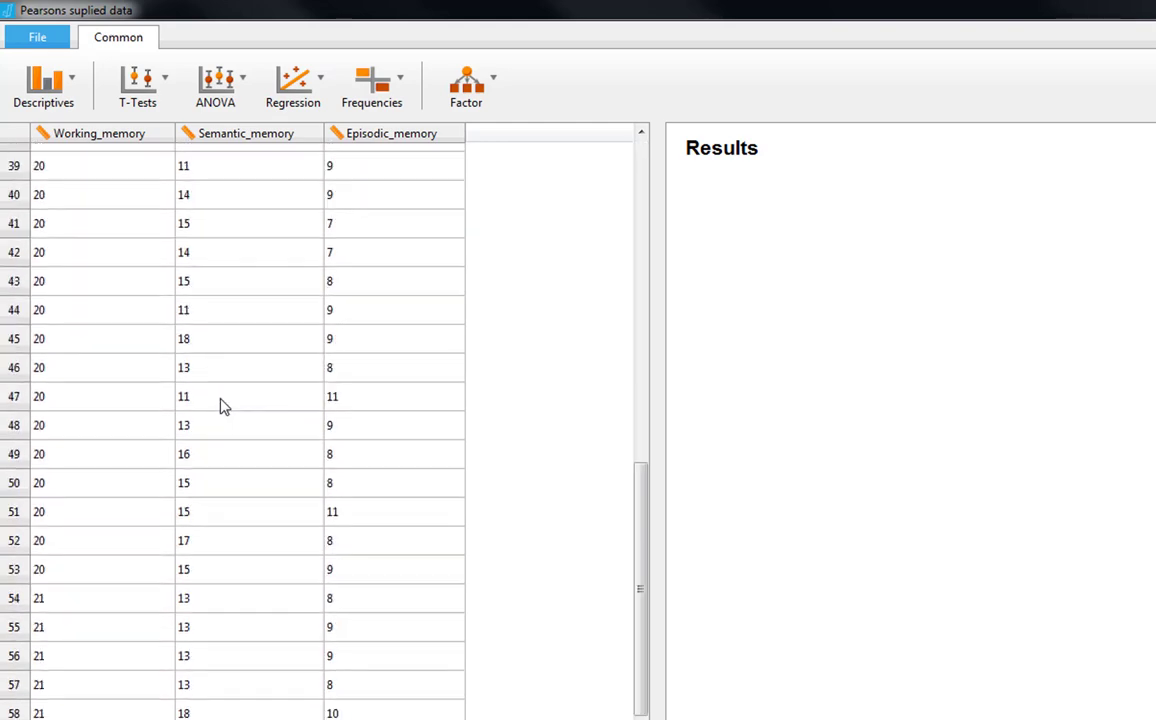
{"action": "scroll", "coordinate": [222, 406], "scroll_direction": "down", "scroll_amount": 4}
{"action": "scroll", "coordinate": [219, 405], "scroll_direction": "up", "scroll_amount": 15}
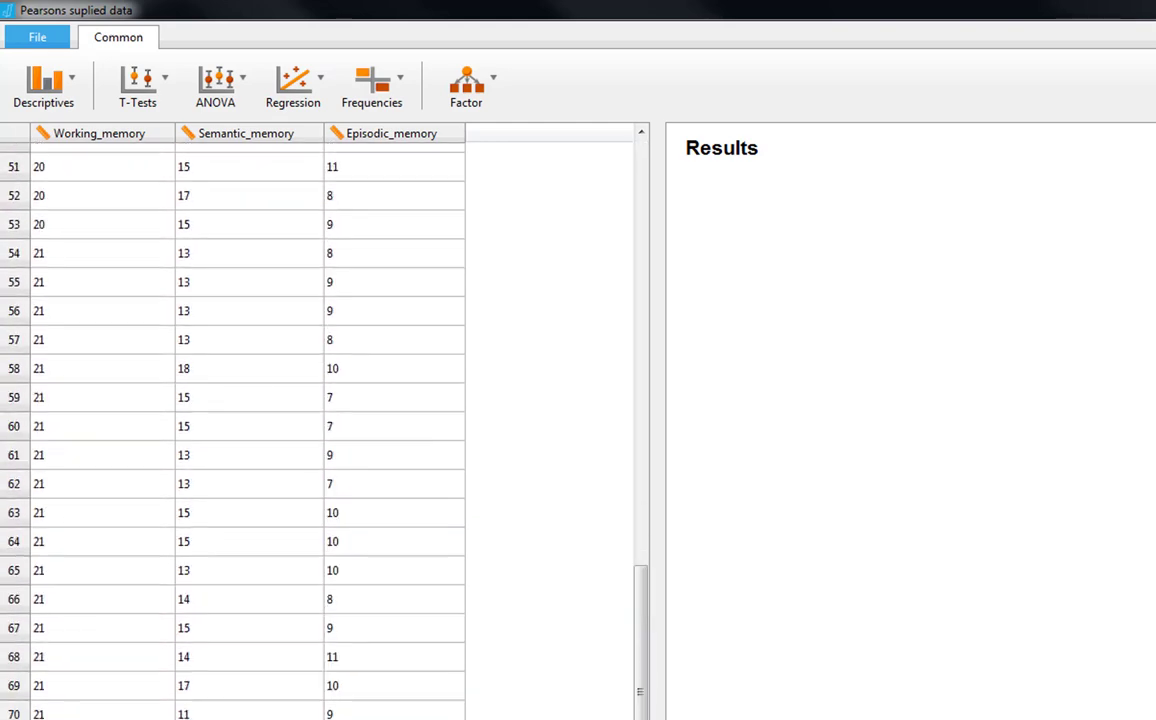
{"action": "scroll", "coordinate": [219, 405], "scroll_direction": "up", "scroll_amount": 9}
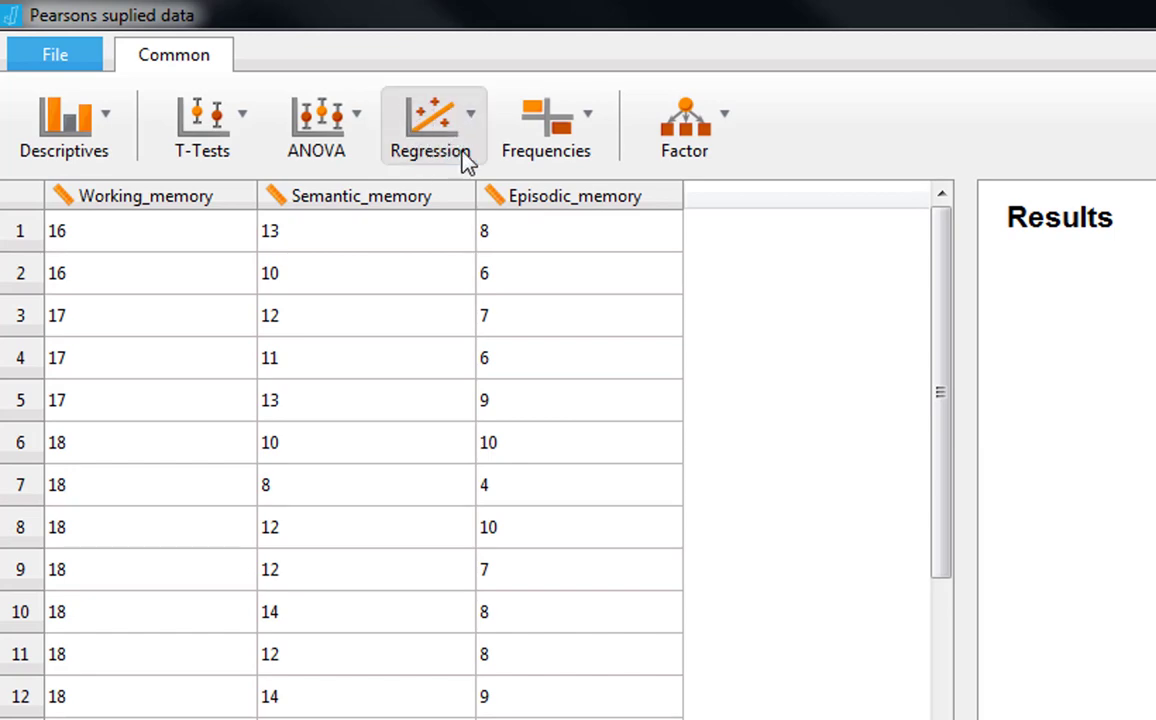
{"action": "left_click", "coordinate": [472, 124]}
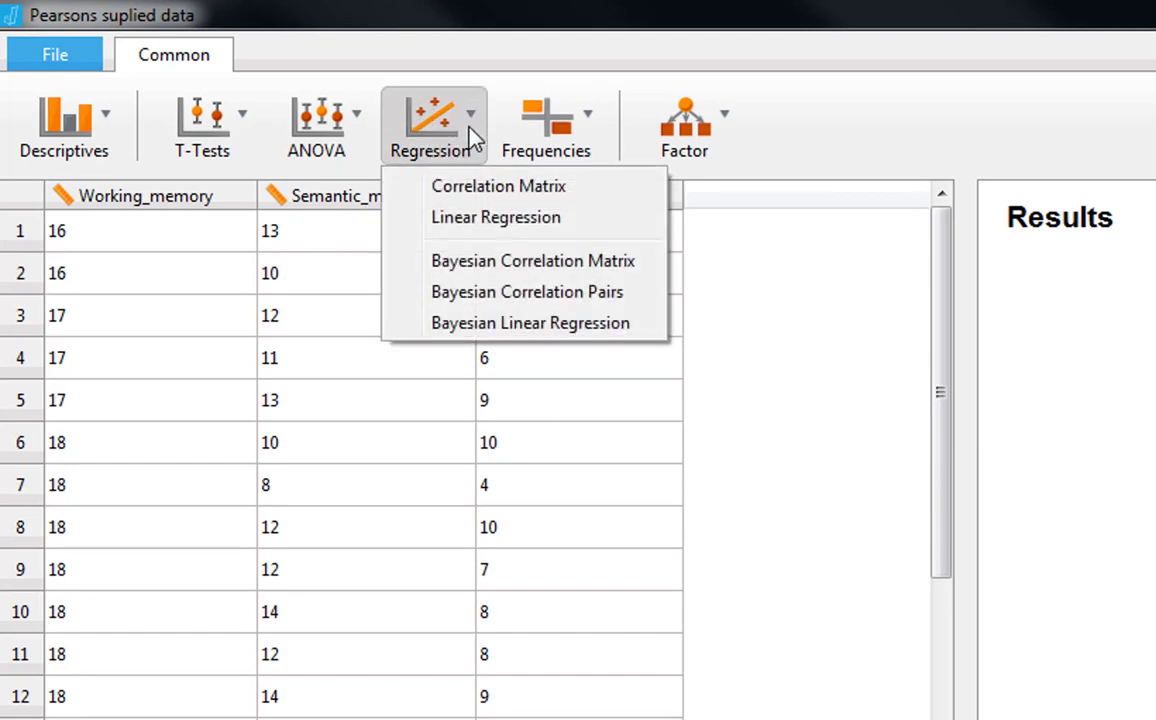
{"action": "left_click", "coordinate": [550, 190]}
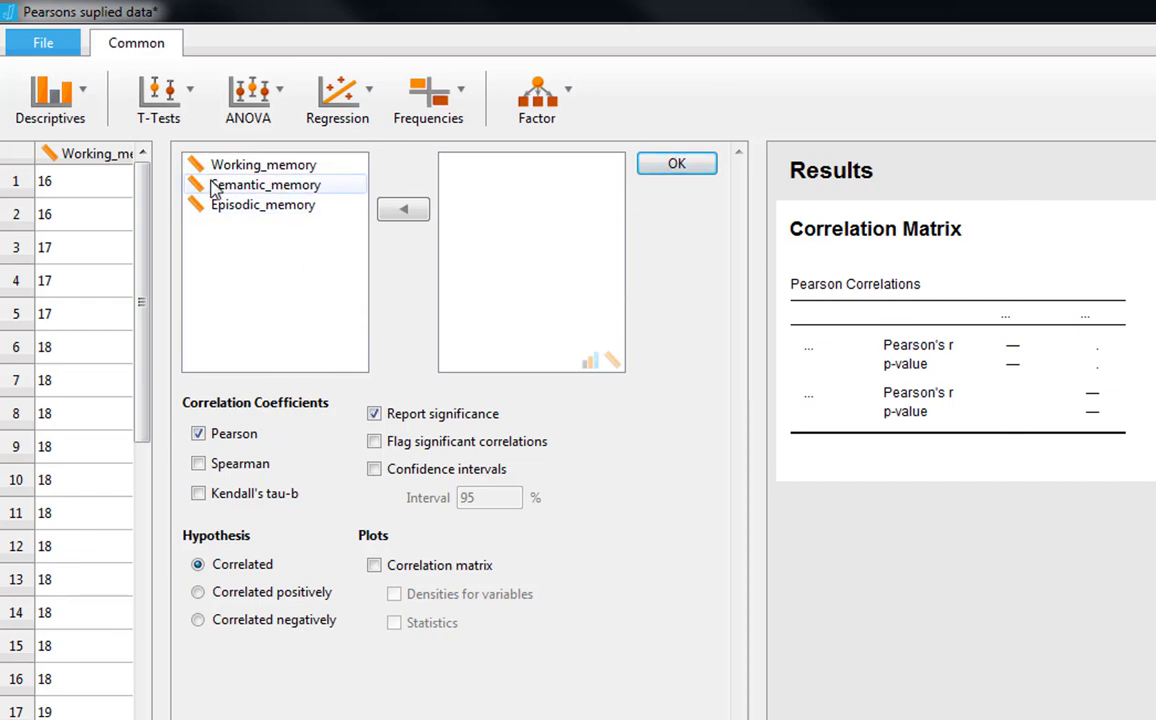
Correlate Working_memory with Semantic_memory, giving Pearson's r = 0.481 with p < .001
{"action": "left_click", "coordinate": [250, 170]}
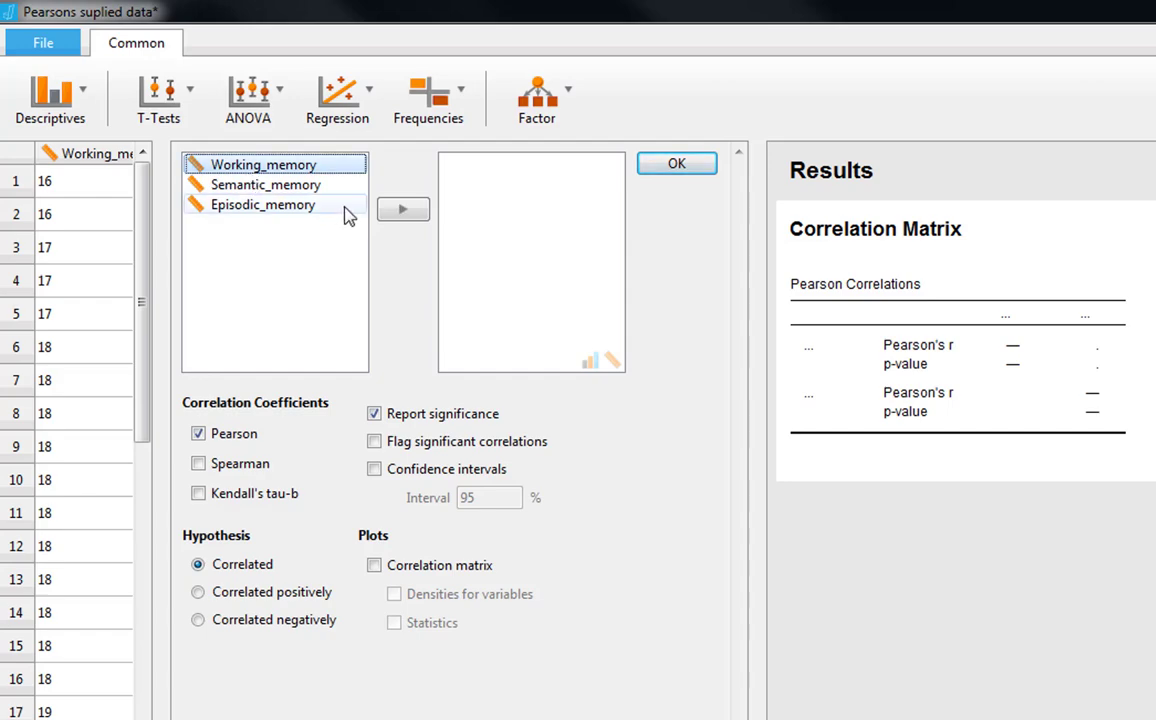
{"action": "left_click", "coordinate": [410, 212]}
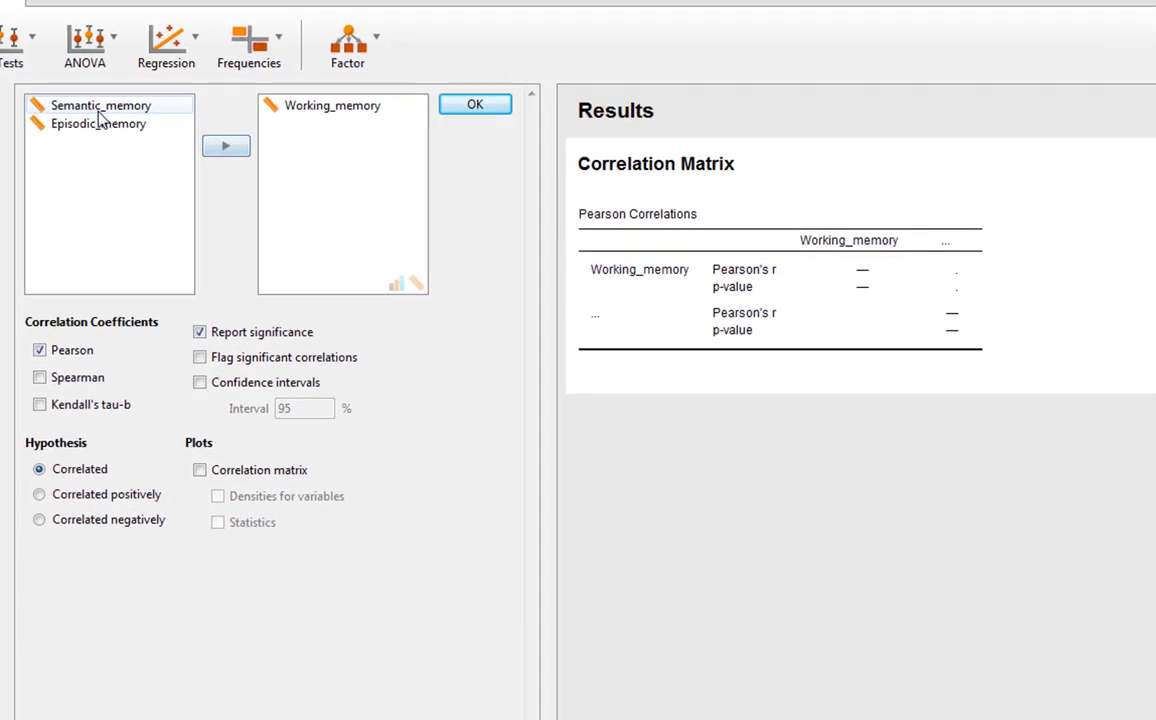
{"action": "left_click", "coordinate": [265, 165]}
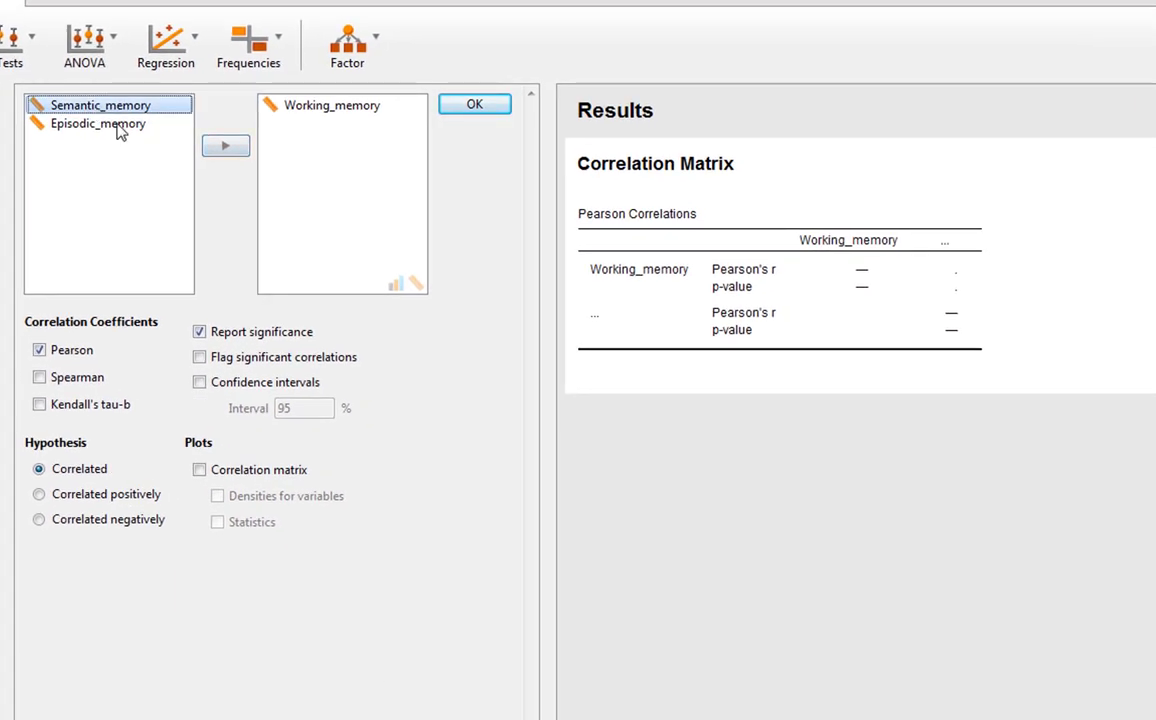
{"action": "left_click", "coordinate": [225, 147]}
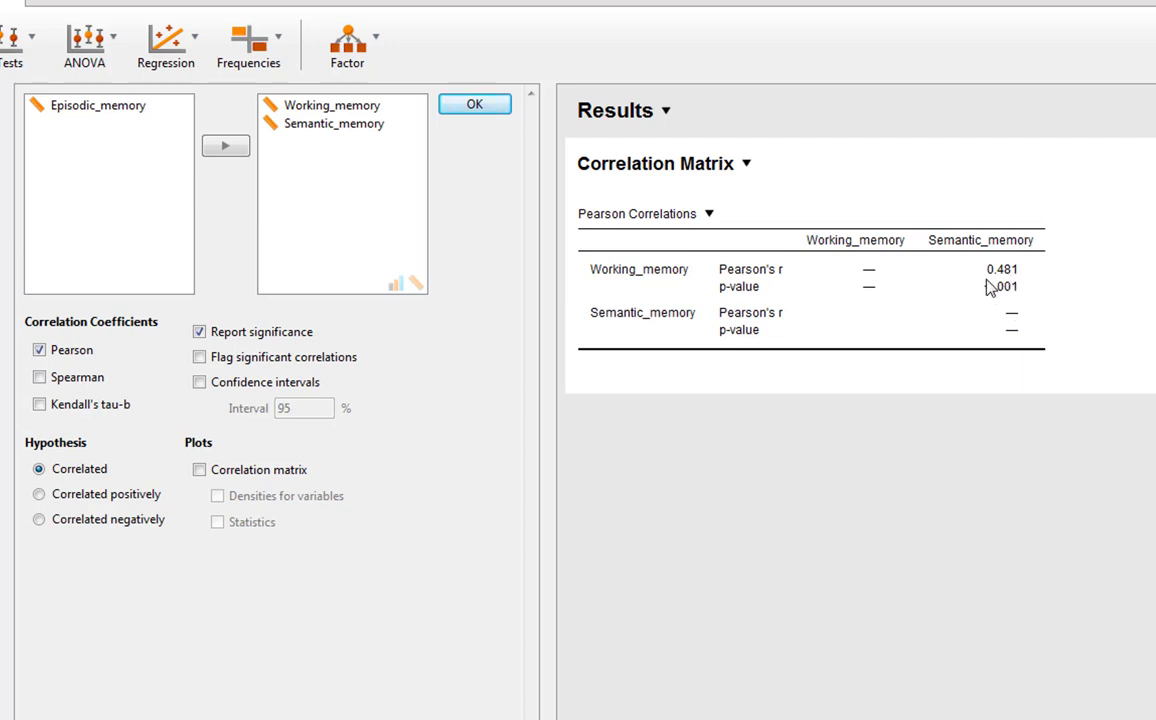
Add Episodic_memory as the third variable in the correlation matrix
{"action": "left_click", "coordinate": [98, 108]}
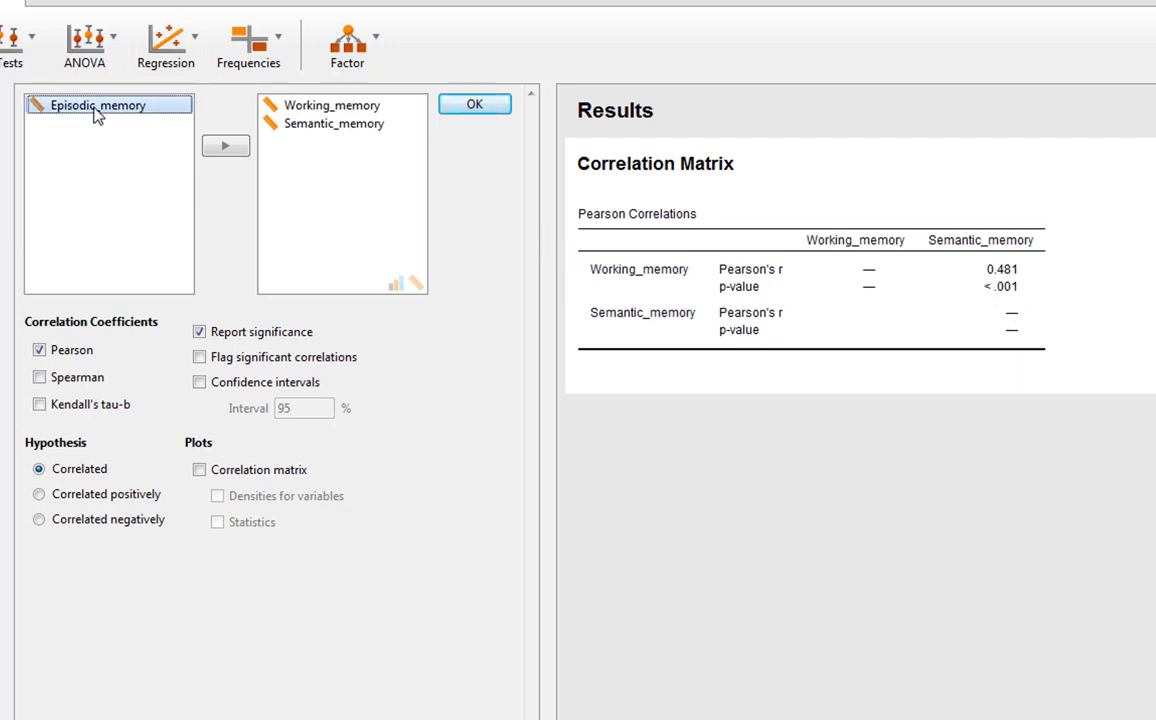
{"action": "left_click", "coordinate": [226, 147]}
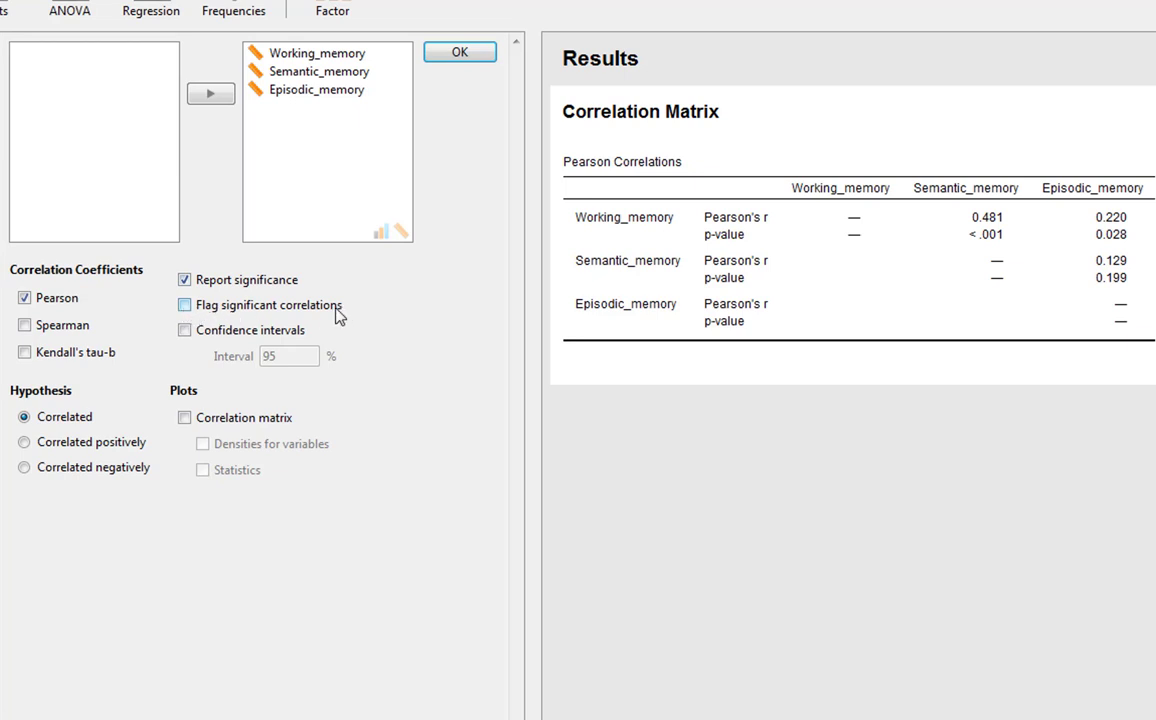
Turn on Flag significant correlations so significant coefficients get asterisks
{"action": "left_click", "coordinate": [186, 307]}
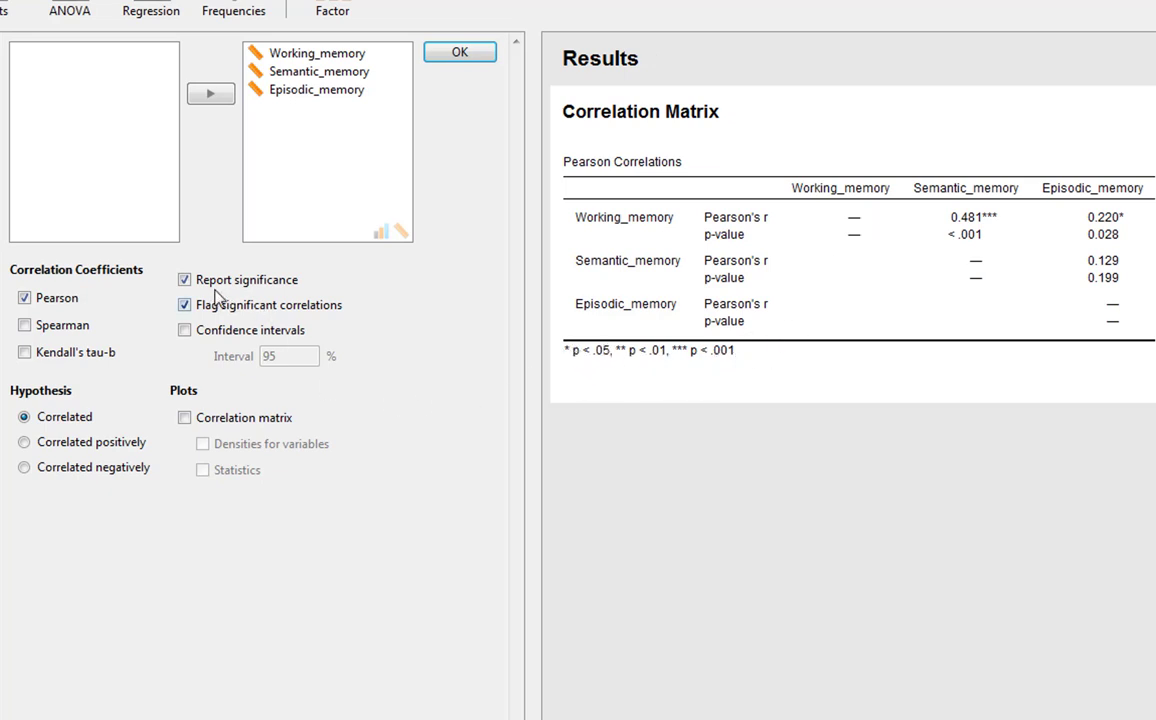
Turn off Report significance to drop the p-value rows from the table
{"action": "left_click", "coordinate": [185, 281]}
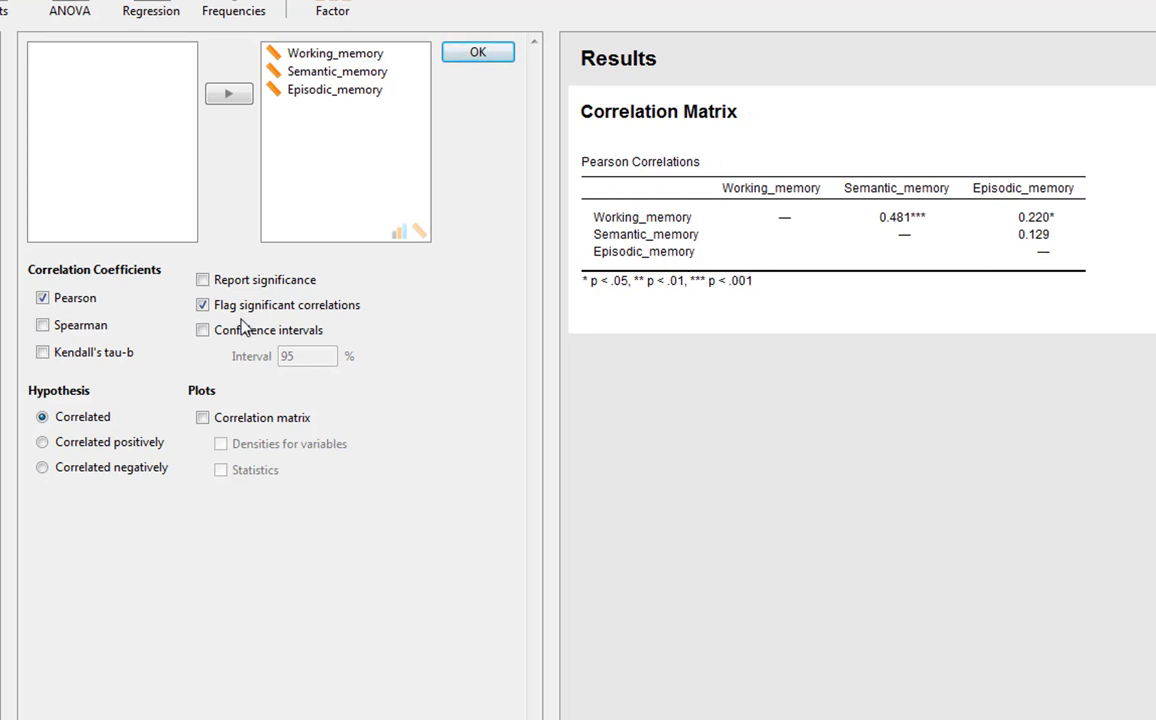
Add confidence intervals to the correlations at a 99% level
{"action": "left_click", "coordinate": [204, 332]}
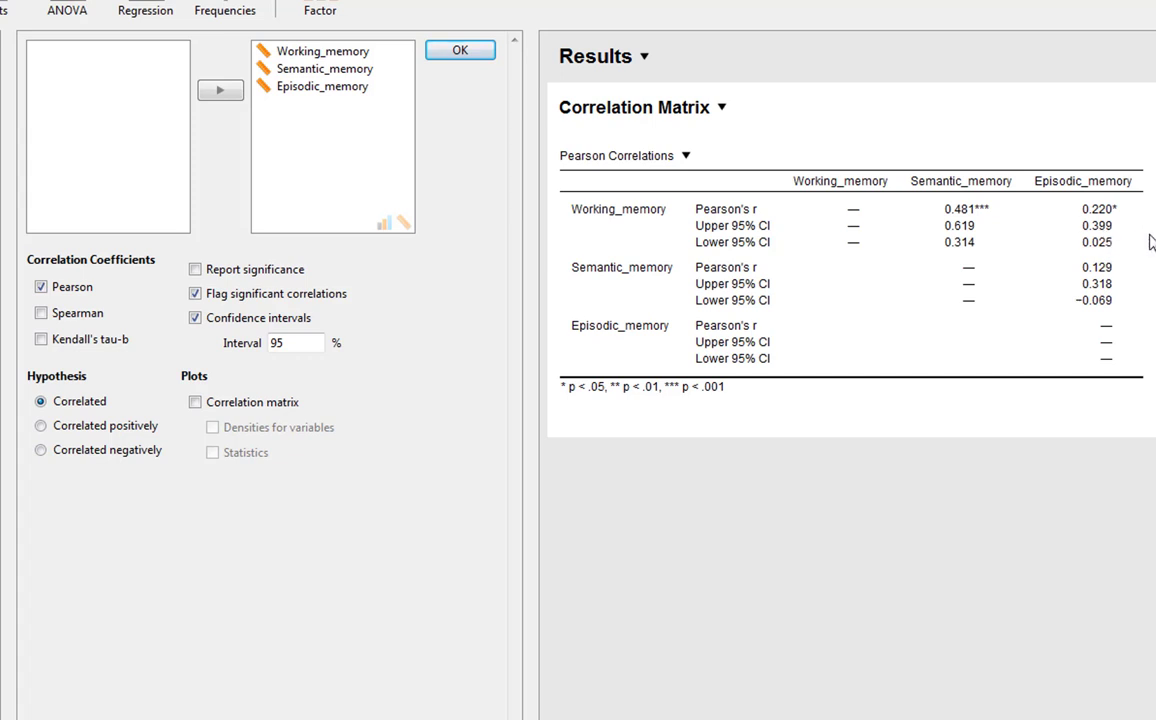
{"action": "left_click_drag", "start_coordinate": [292, 342], "coordinate": [277, 336]}
{"action": "type", "text": "9"}
{"action": "left_click", "coordinate": [600, 430]}
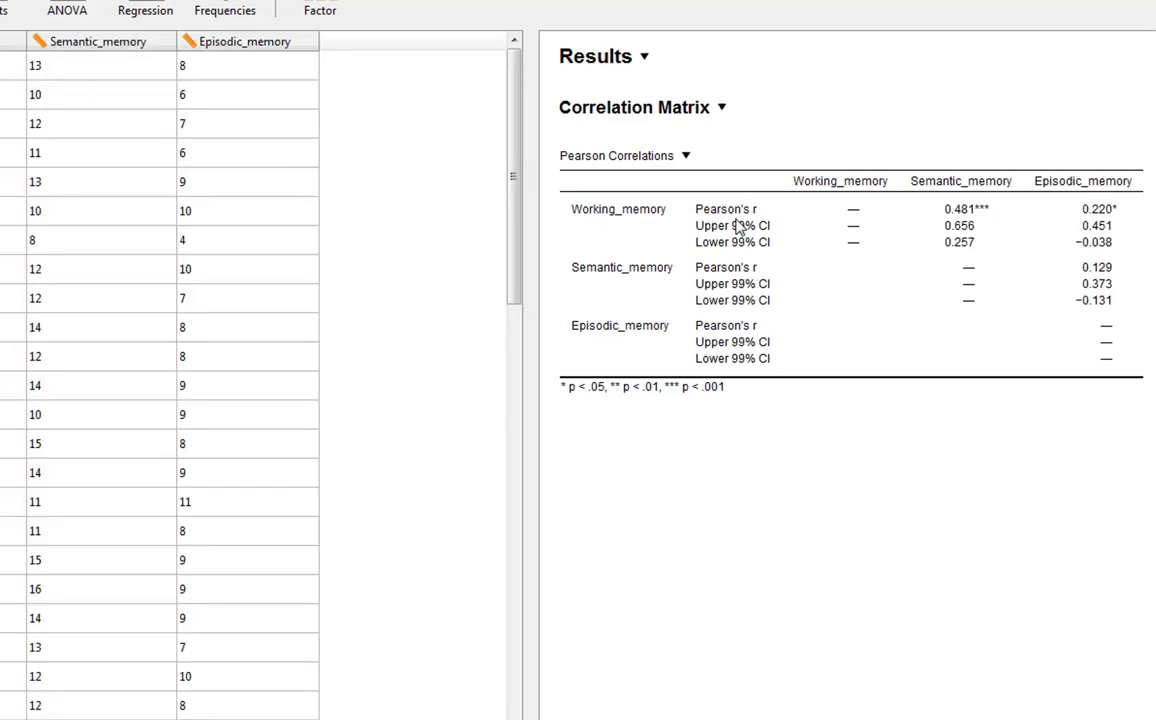
Change the confidence interval level back to 95%
{"action": "left_click", "coordinate": [741, 266]}
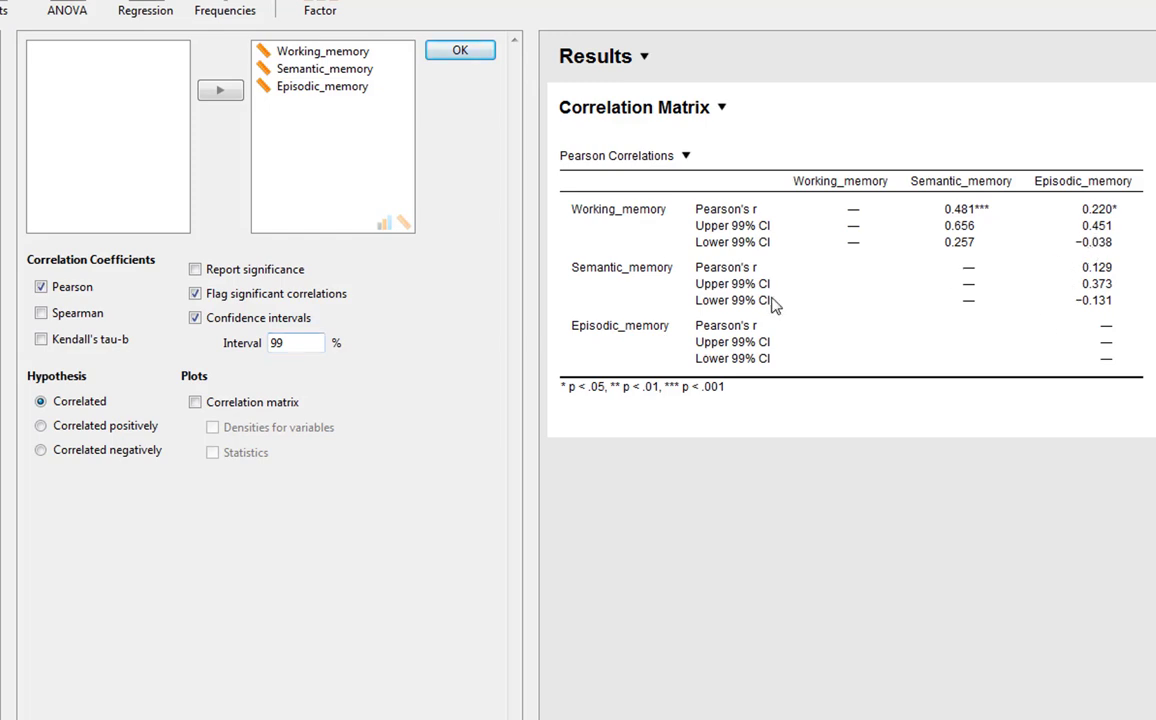
{"action": "left_click_drag", "start_coordinate": [288, 342], "coordinate": [277, 337]}
{"action": "type", "text": "5"}
{"action": "left_click", "coordinate": [729, 487]}
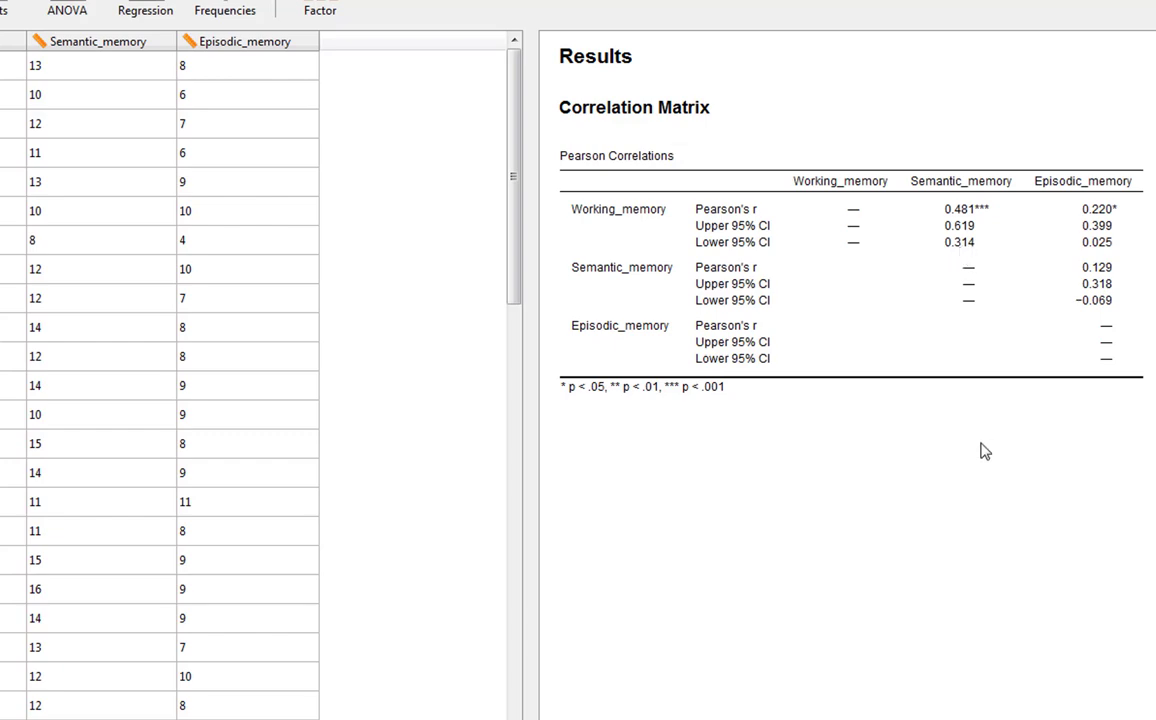
Remove confidence intervals and significance stars, and report p-values again
{"action": "left_click", "coordinate": [866, 296]}
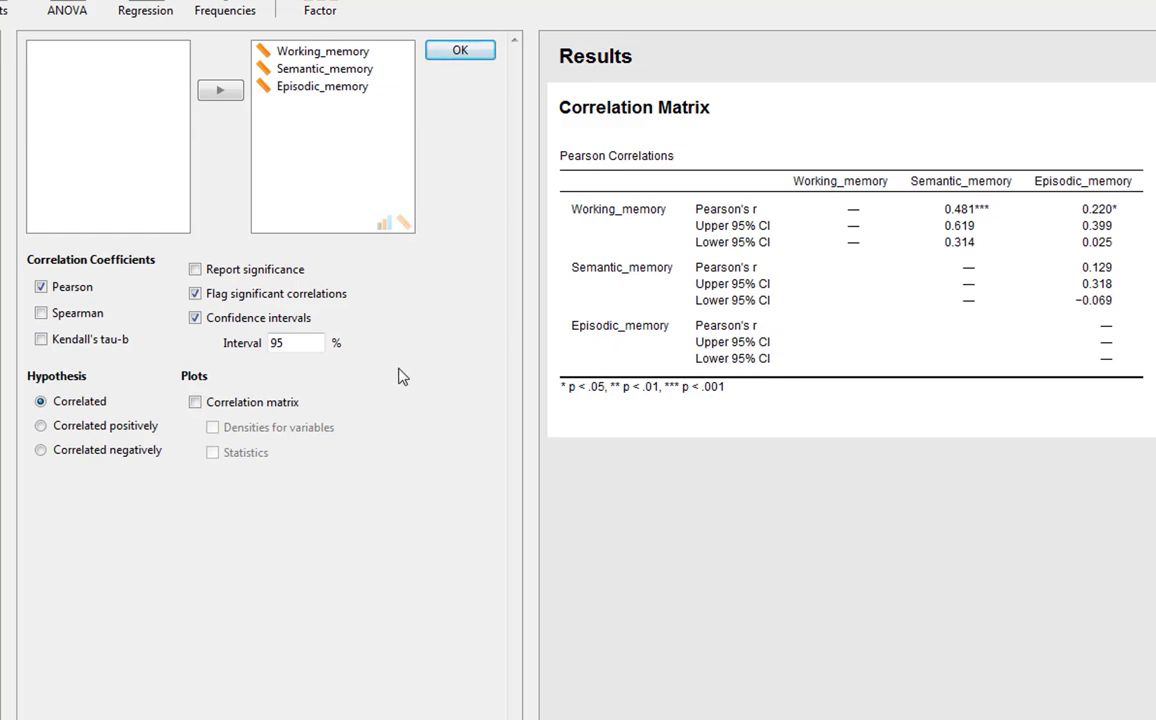
{"action": "left_click", "coordinate": [195, 319]}
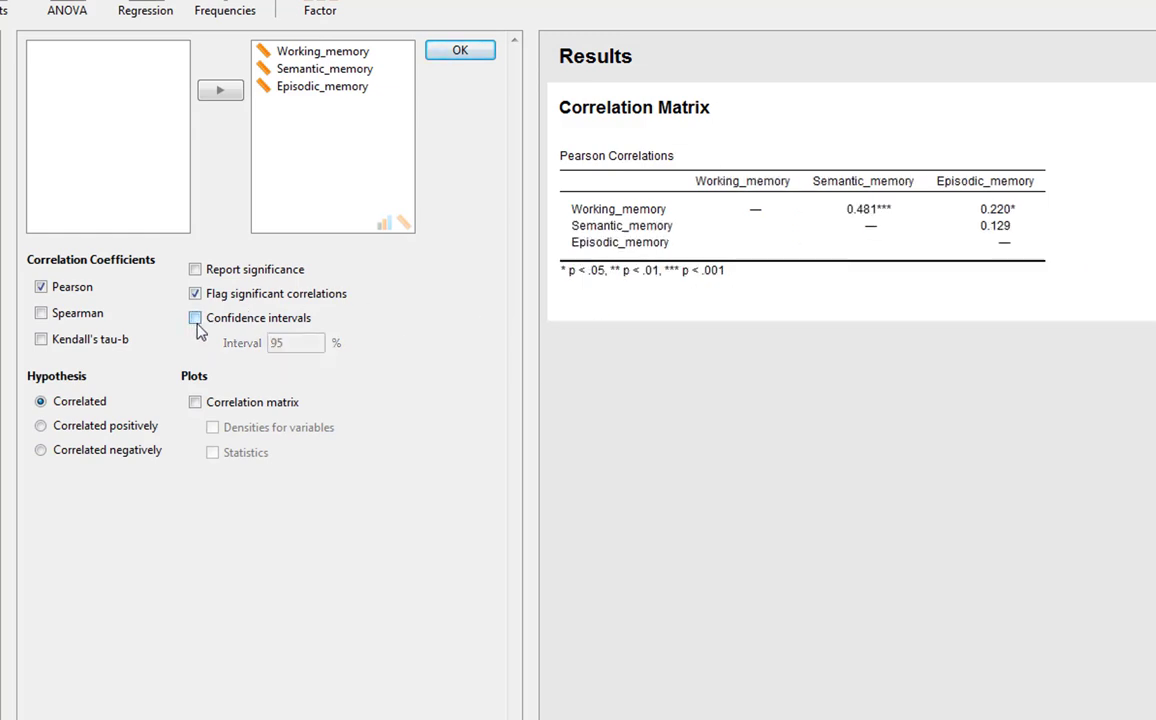
{"action": "left_click", "coordinate": [195, 269]}
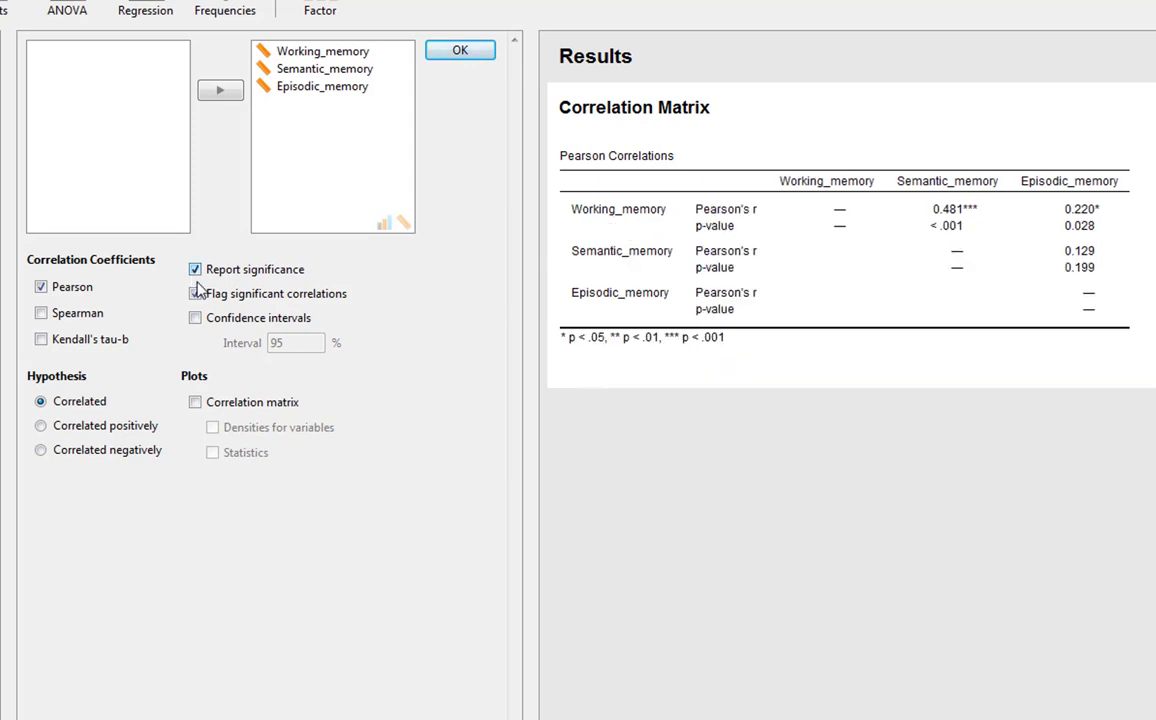
{"action": "left_click", "coordinate": [195, 294]}
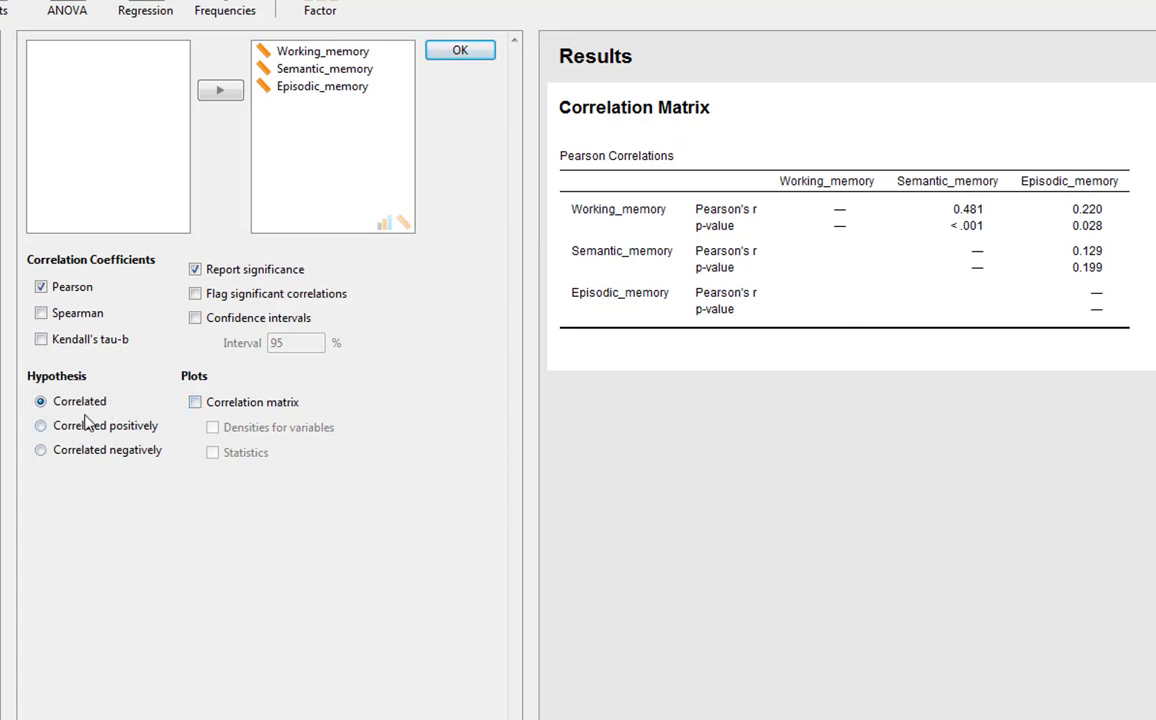
Try positive and negative one-tailed hypotheses, then return to two-tailed Correlated
{"action": "left_click", "coordinate": [41, 427]}
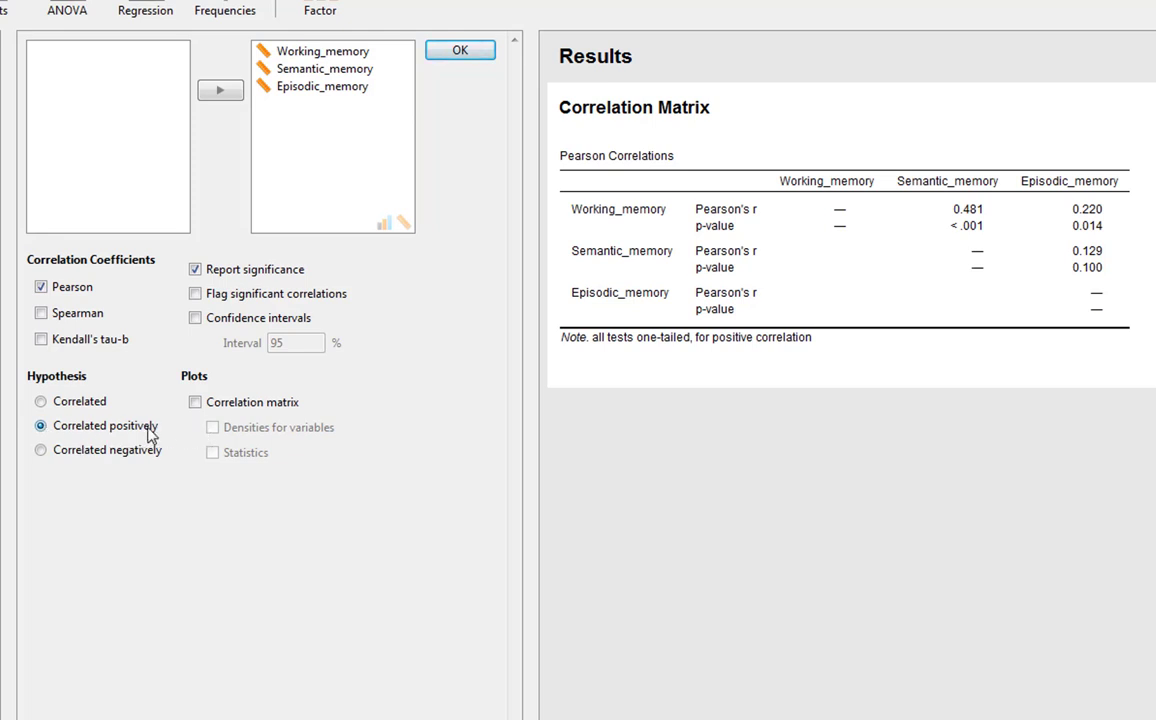
{"action": "left_click", "coordinate": [41, 451]}
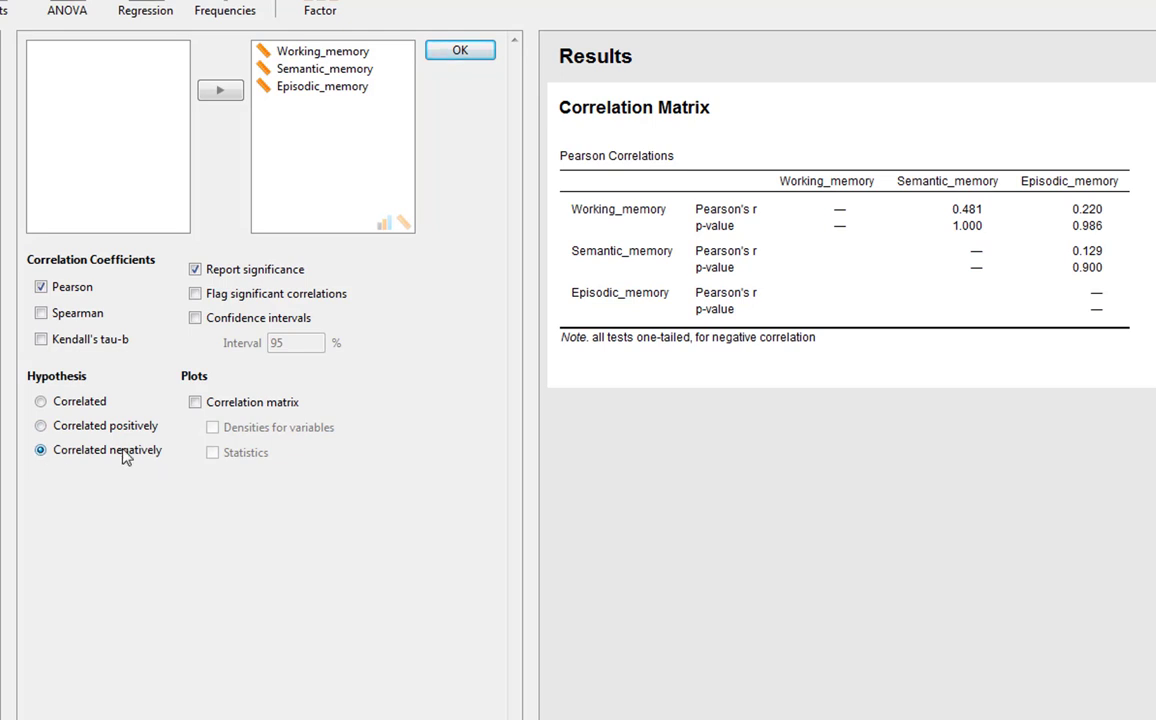
{"action": "left_click", "coordinate": [40, 426]}
{"action": "left_click", "coordinate": [40, 401]}
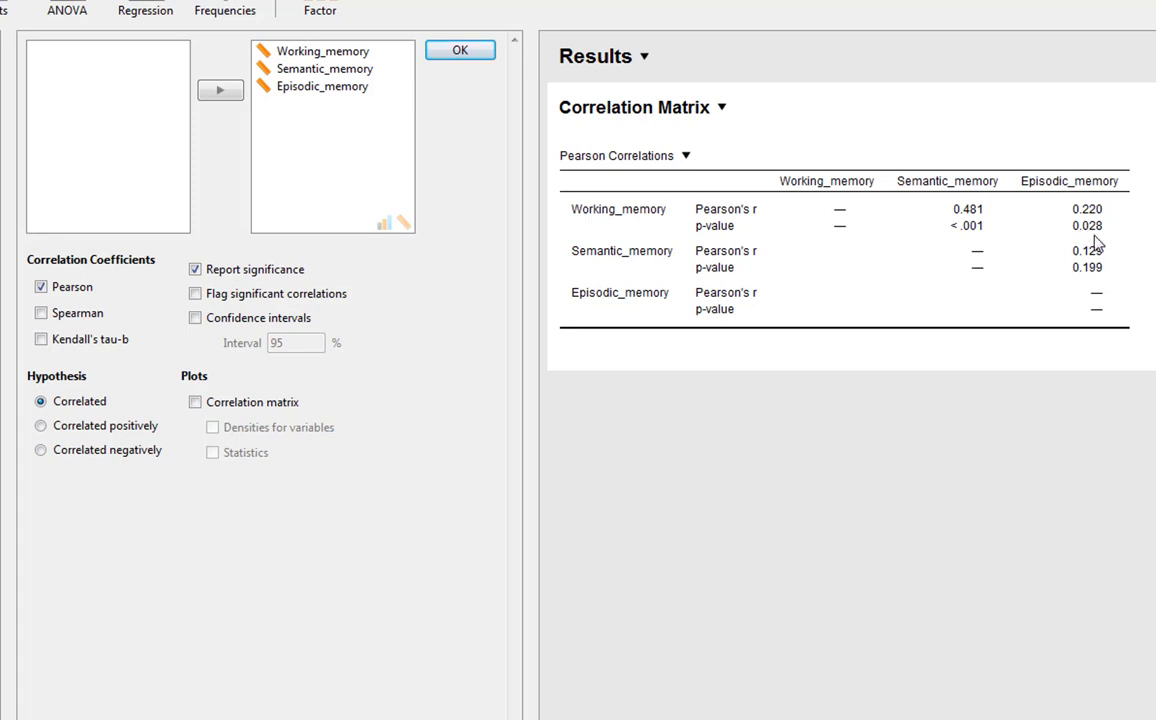
{"action": "left_click", "coordinate": [105, 430]}
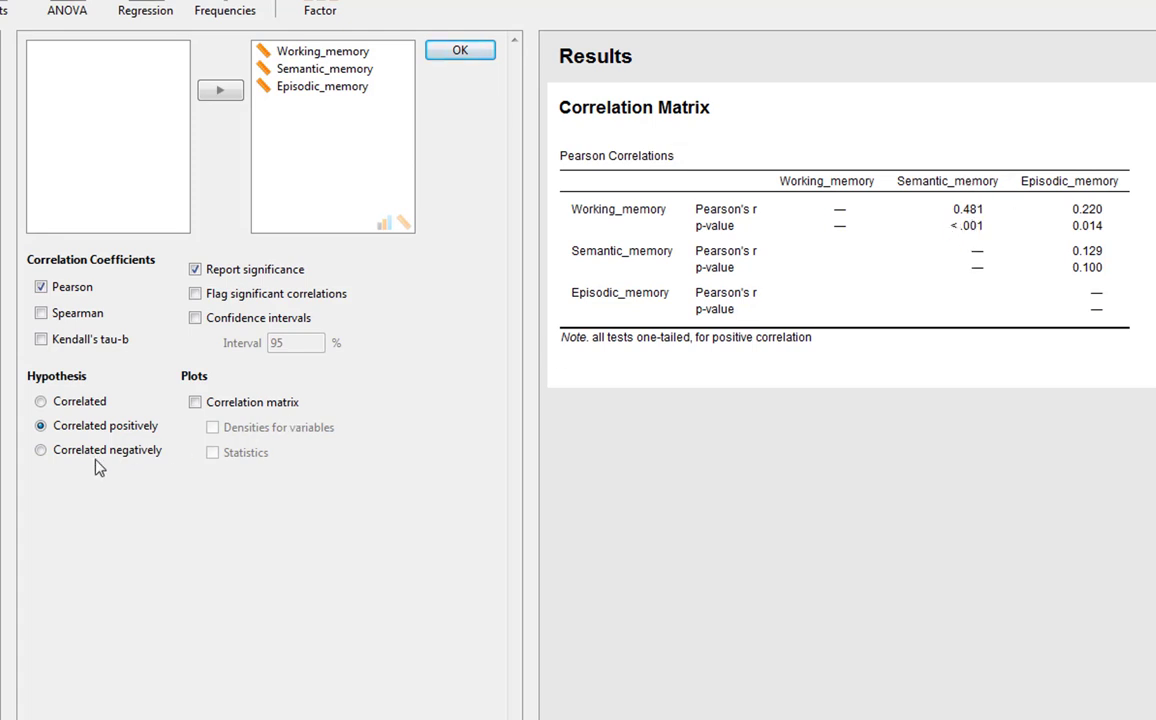
{"action": "left_click", "coordinate": [41, 451]}
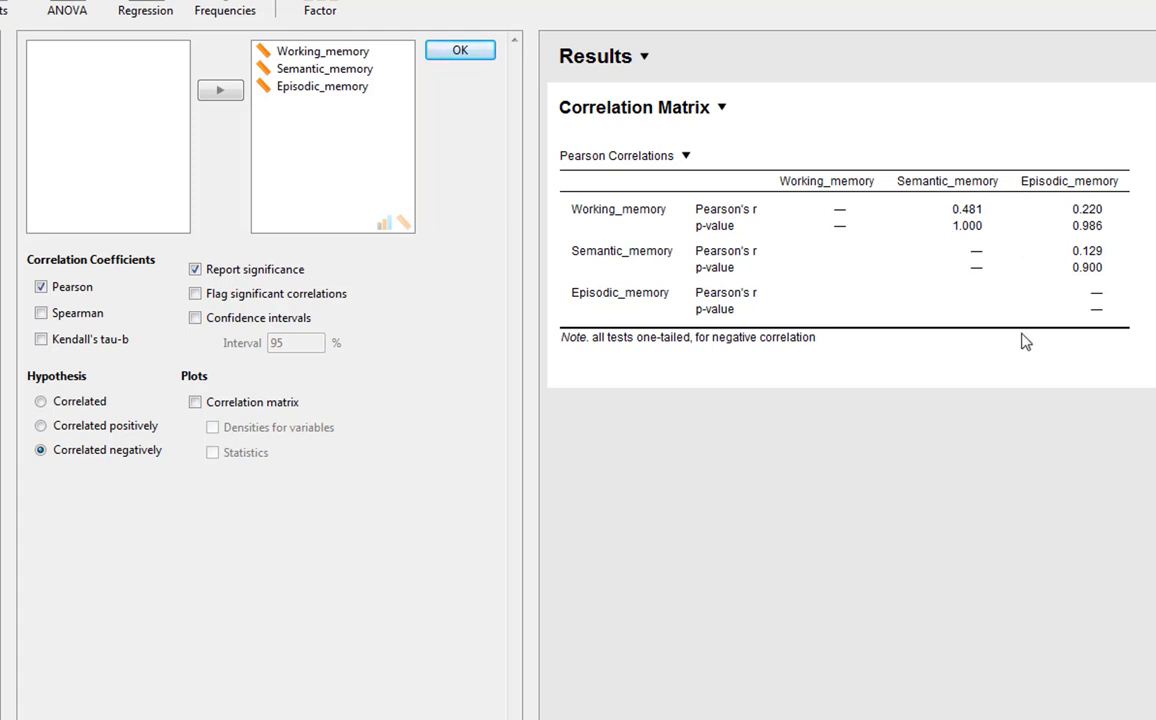
{"action": "left_click", "coordinate": [39, 402]}
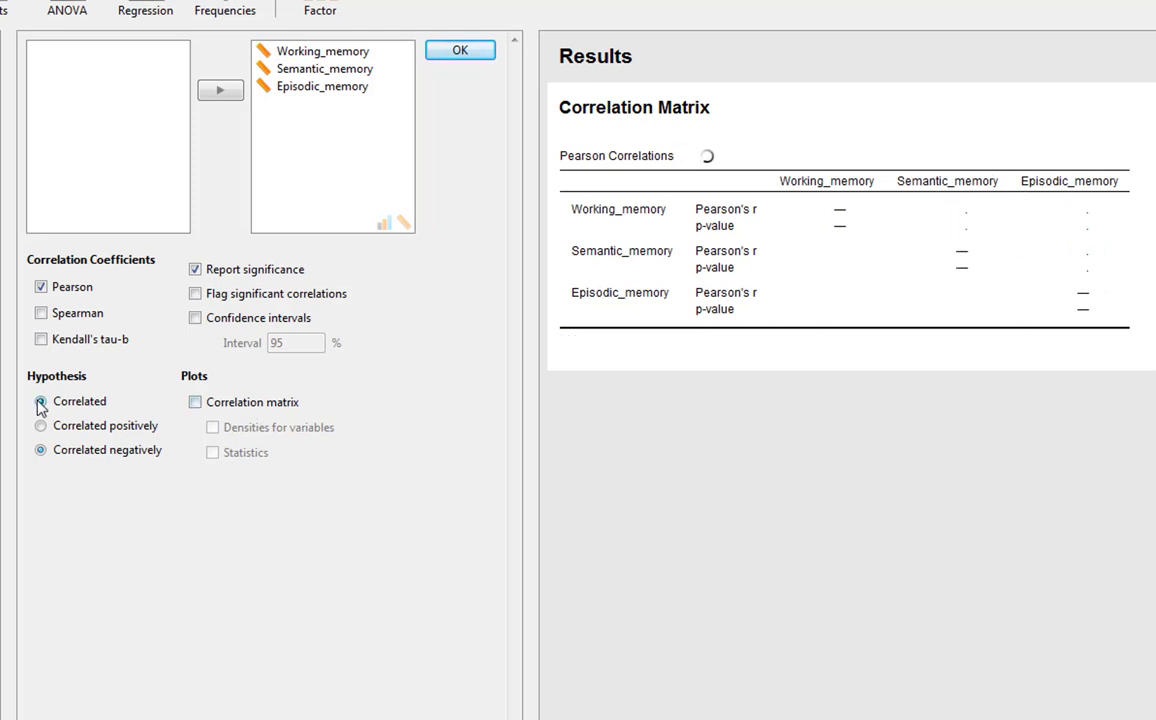
Add a correlation plot matrix with density histograms on the diagonal
{"action": "left_click", "coordinate": [195, 402]}
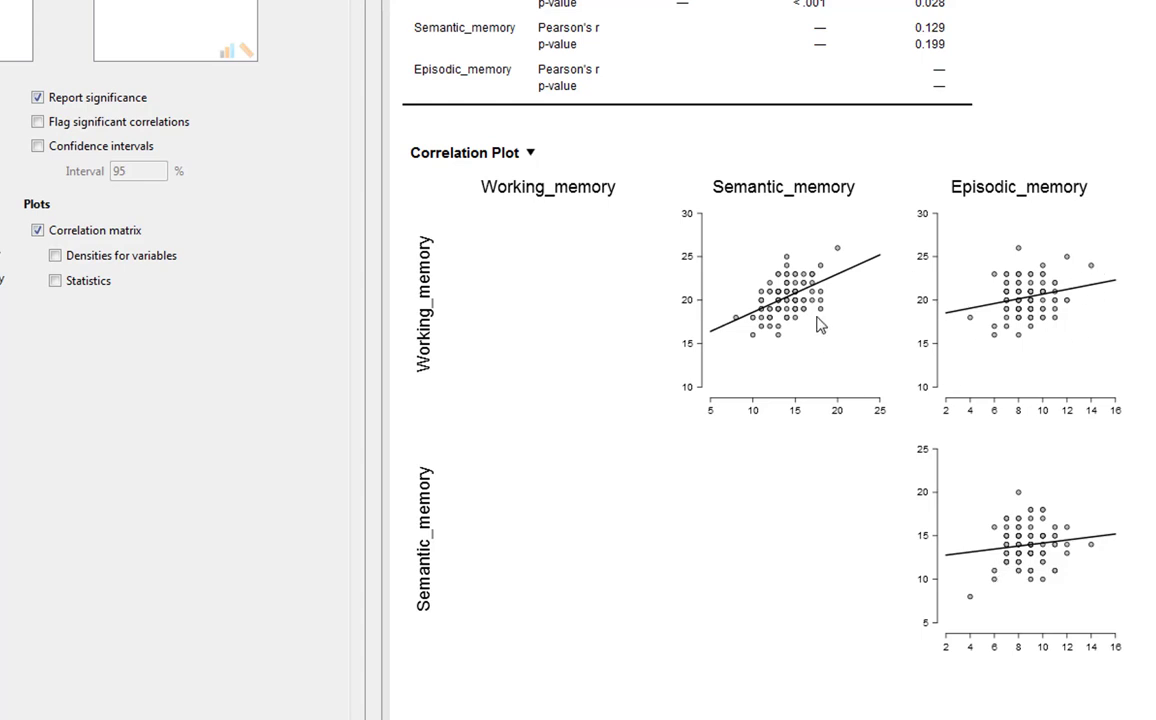
{"action": "left_click", "coordinate": [56, 256]}
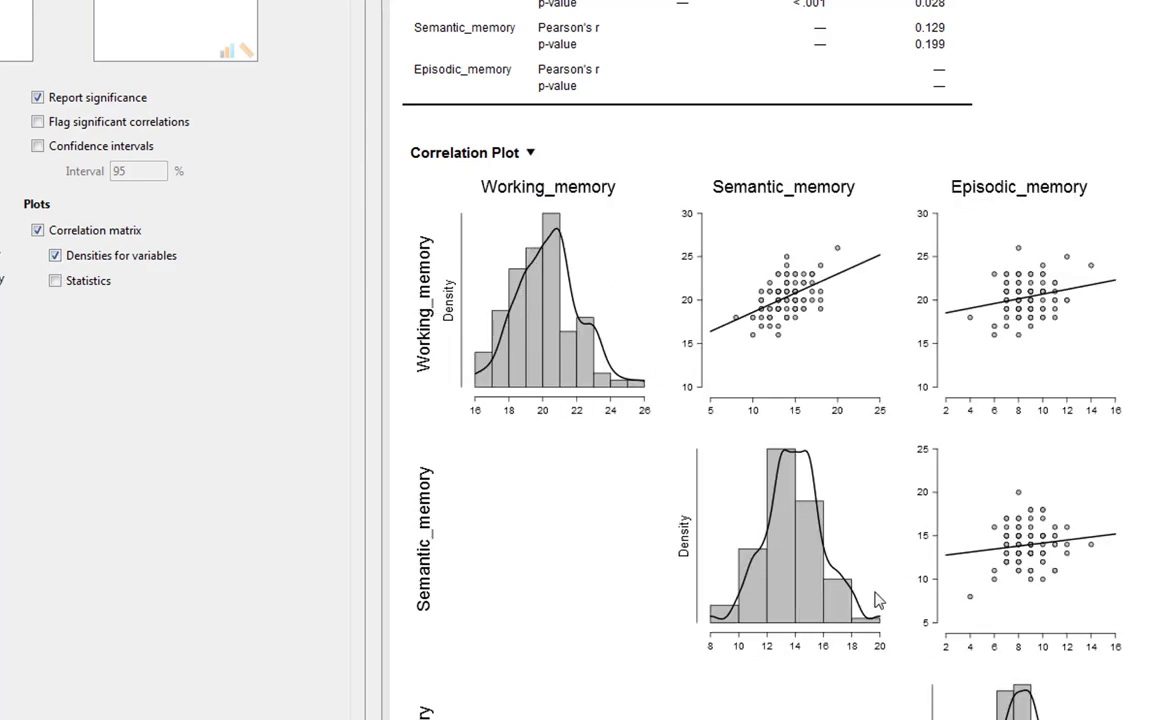
{"action": "left_click", "coordinate": [55, 281]}
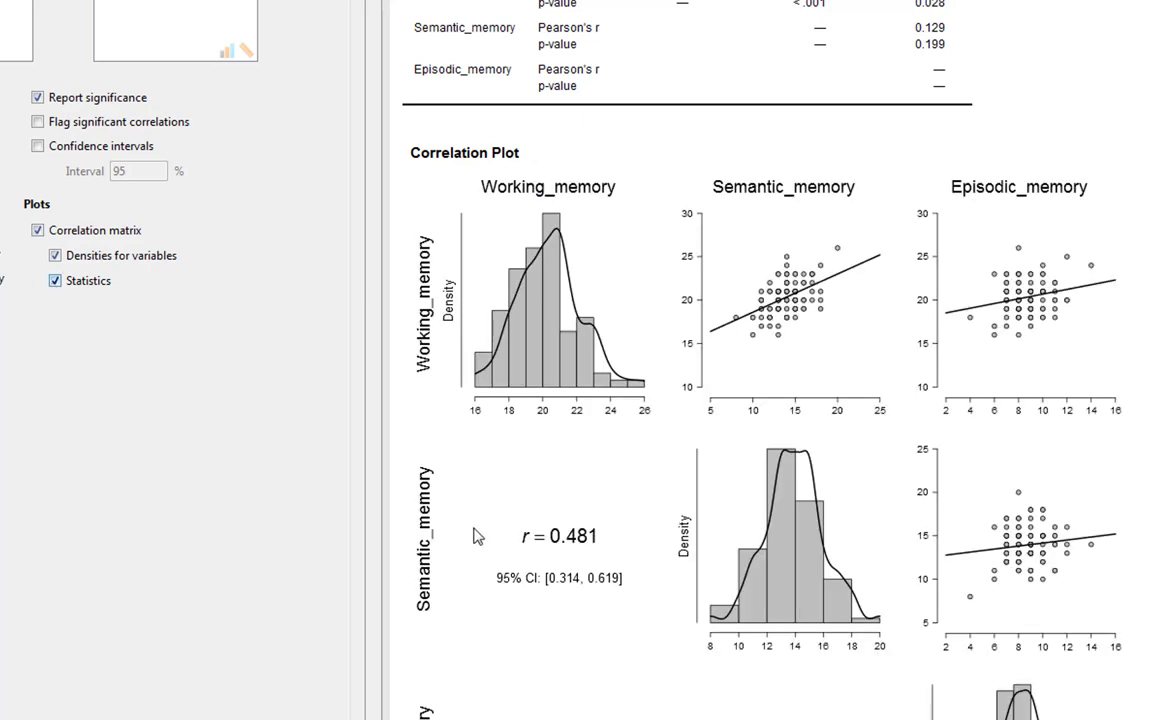
{"action": "scroll", "coordinate": [540, 475], "scroll_direction": "down", "scroll_amount": 3}
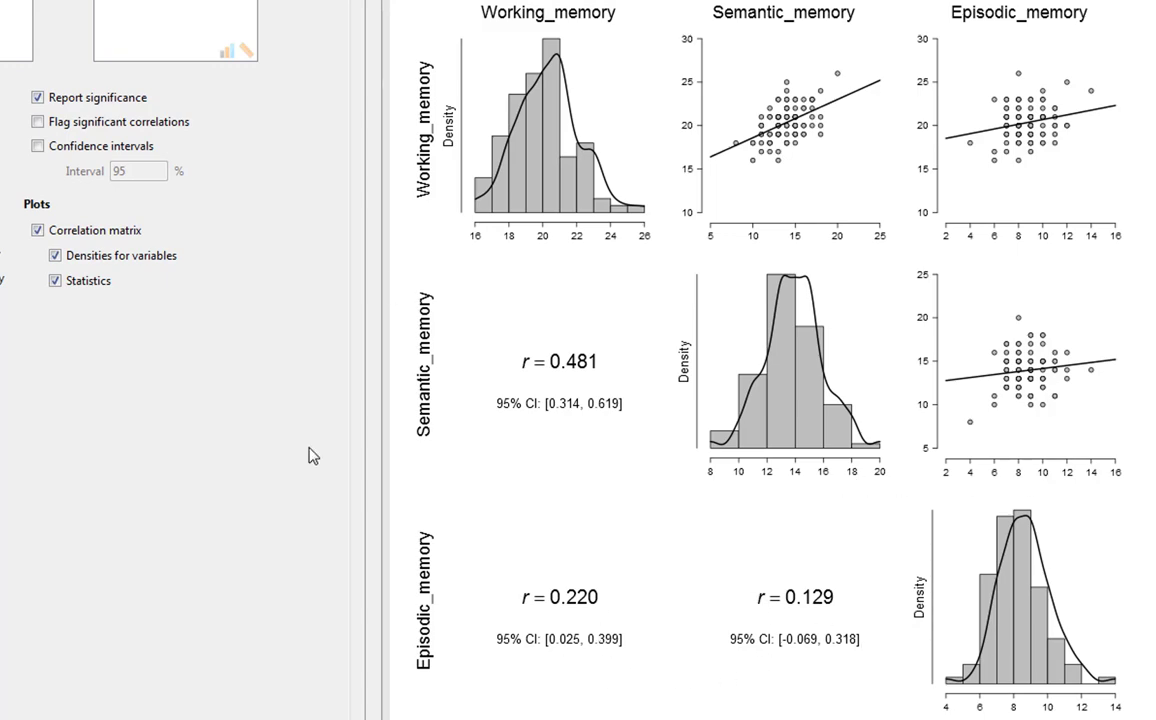
{"action": "scroll", "coordinate": [815, 215], "scroll_direction": "up", "scroll_amount": 3}
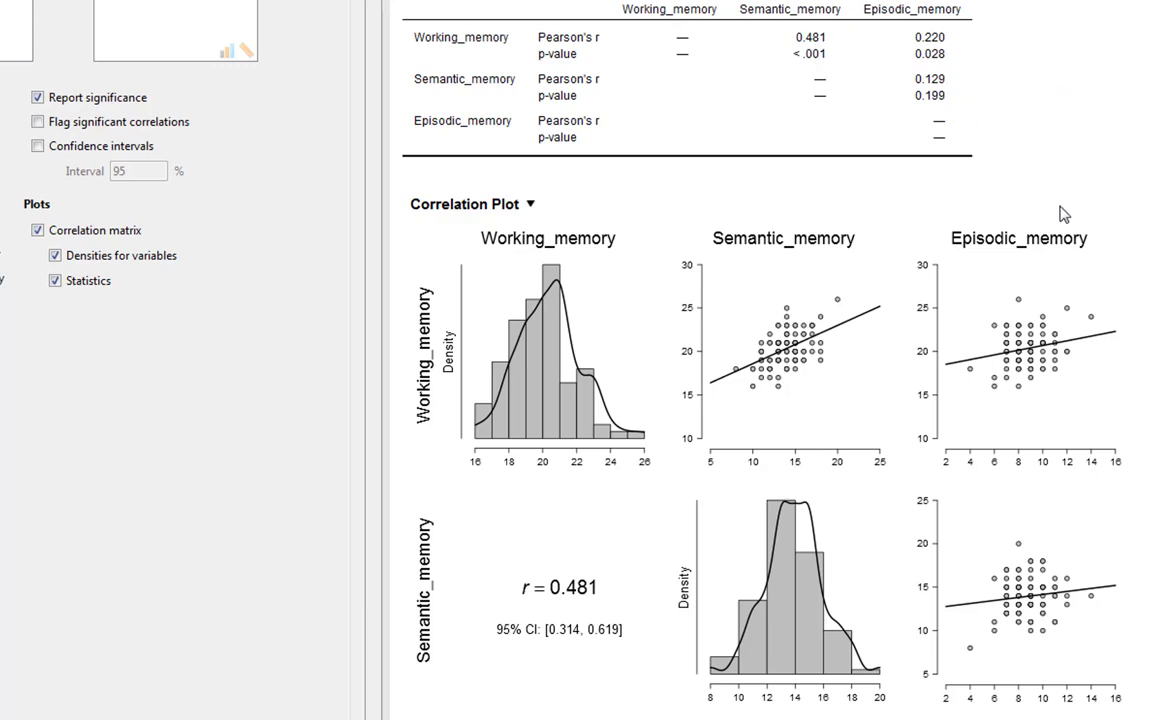
{"action": "scroll", "coordinate": [981, 139], "scroll_direction": "down", "scroll_amount": 1}
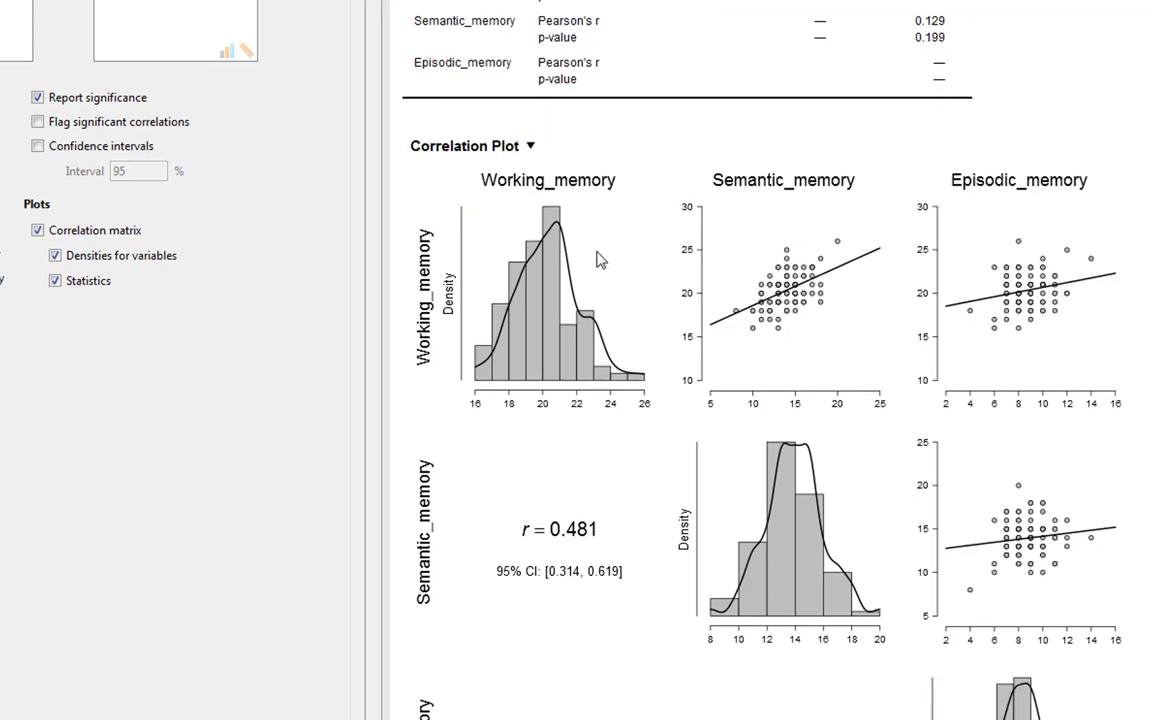